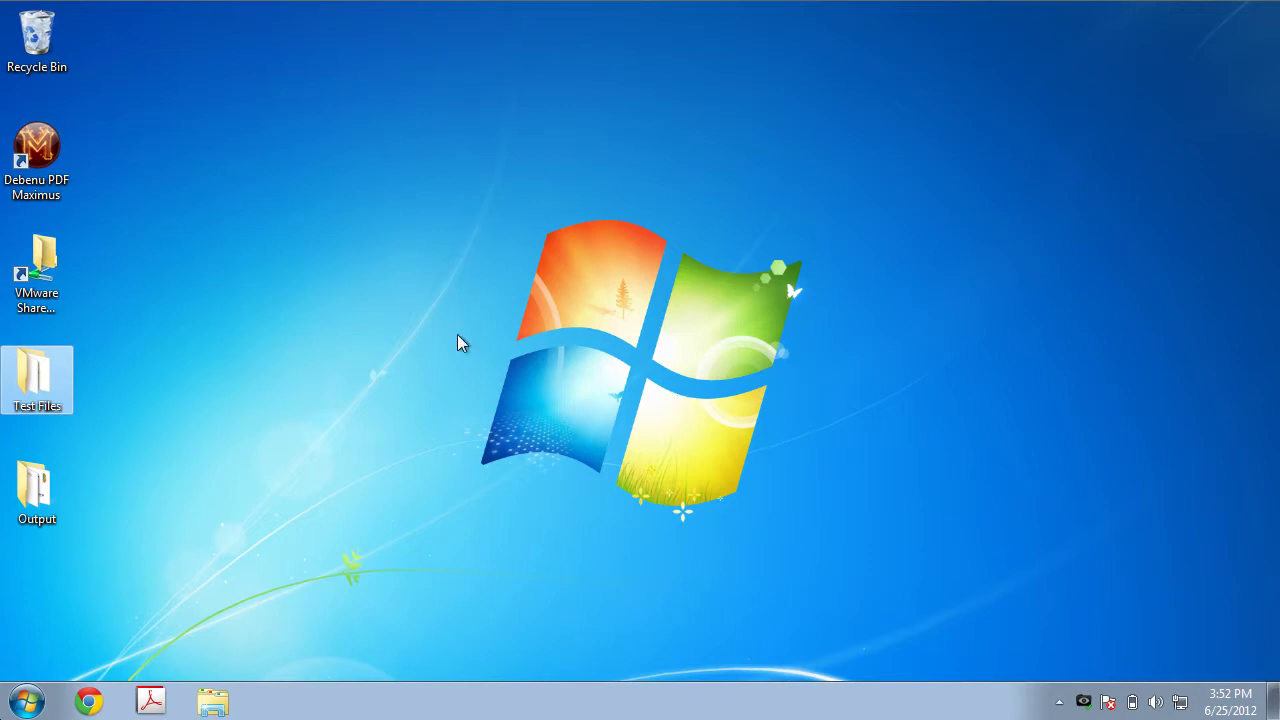
# - Launch Debenu PDF Maximus from its desktop shortcut to reach the Action List Manager
pyautogui.click(36, 155)
pyautogui.doubleClick(36, 155)
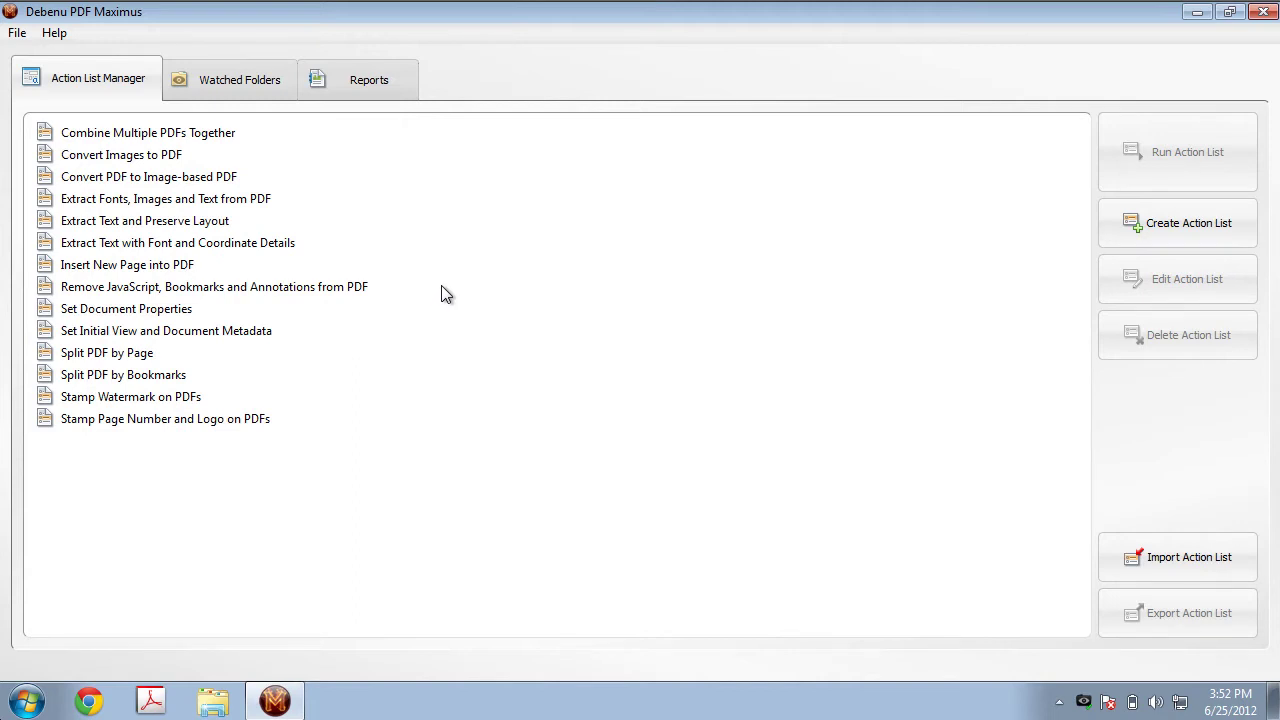
# - Create an action list named 'Simple Doc Properties' and select Edit Document Metadata under Document Properties
pyautogui.click(1199, 232)
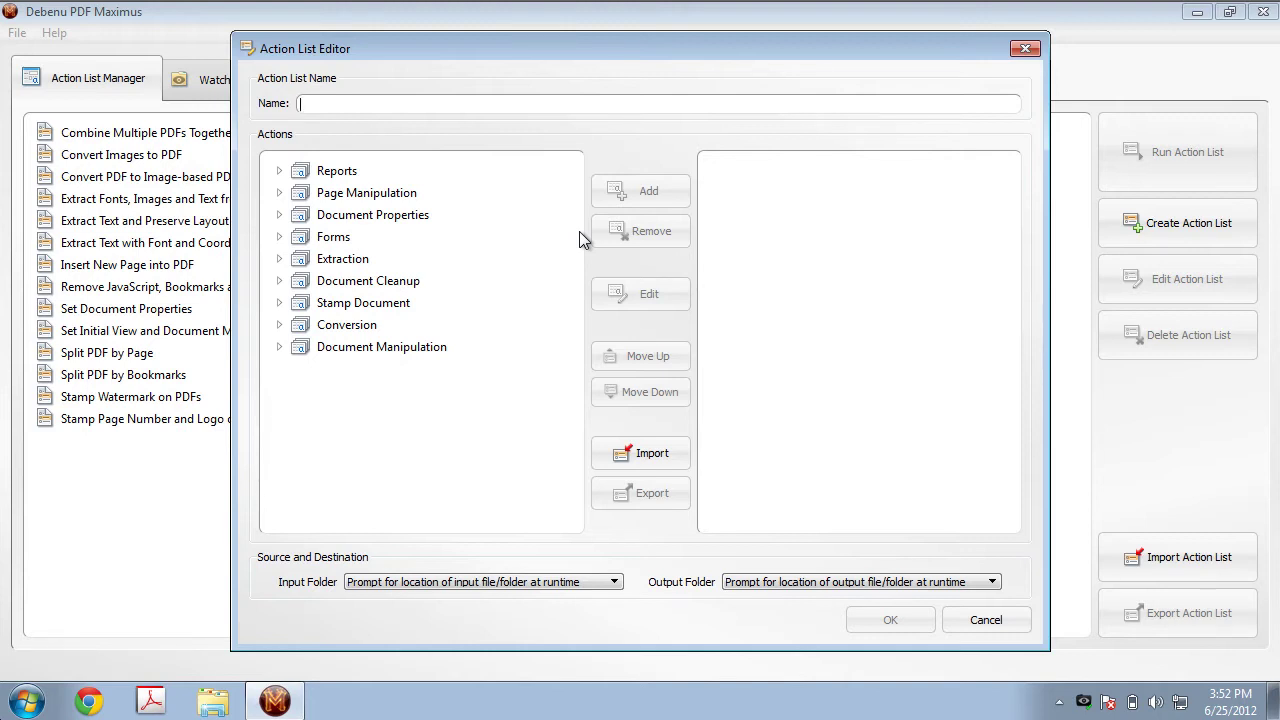
pyautogui.write('Simple Doc Properties')
pyautogui.click(279, 215)
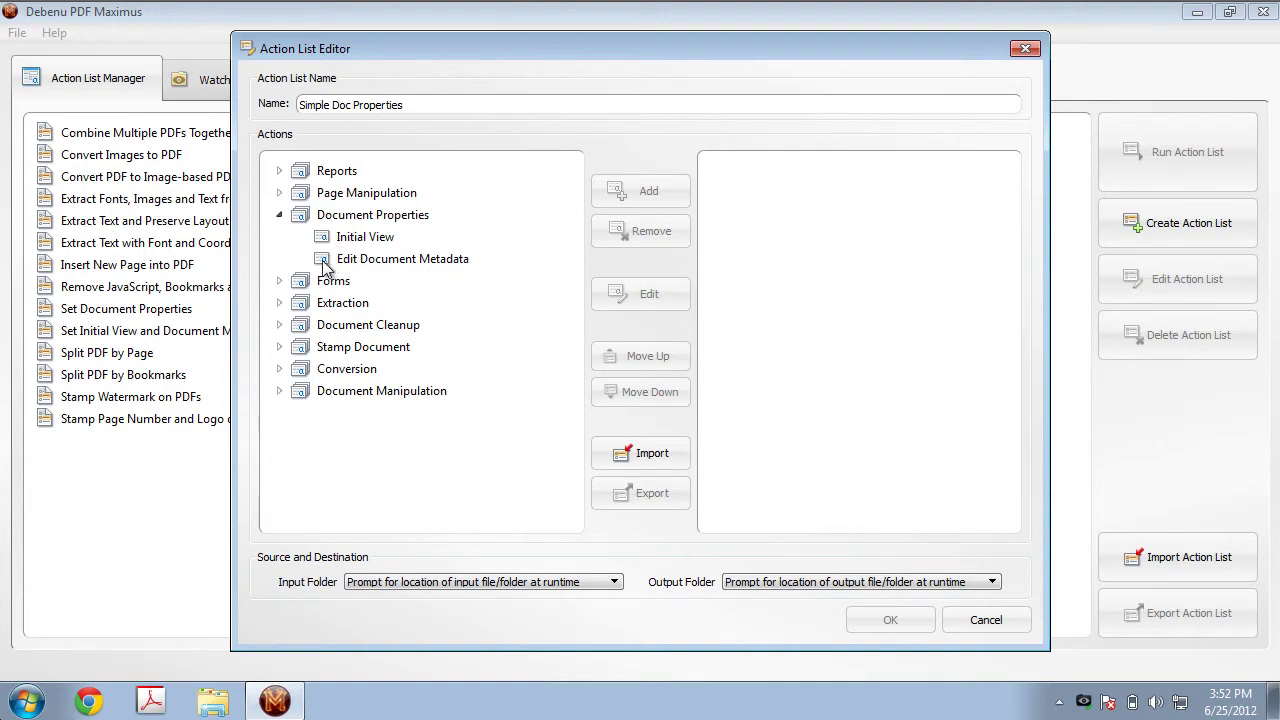
pyautogui.click(447, 266)
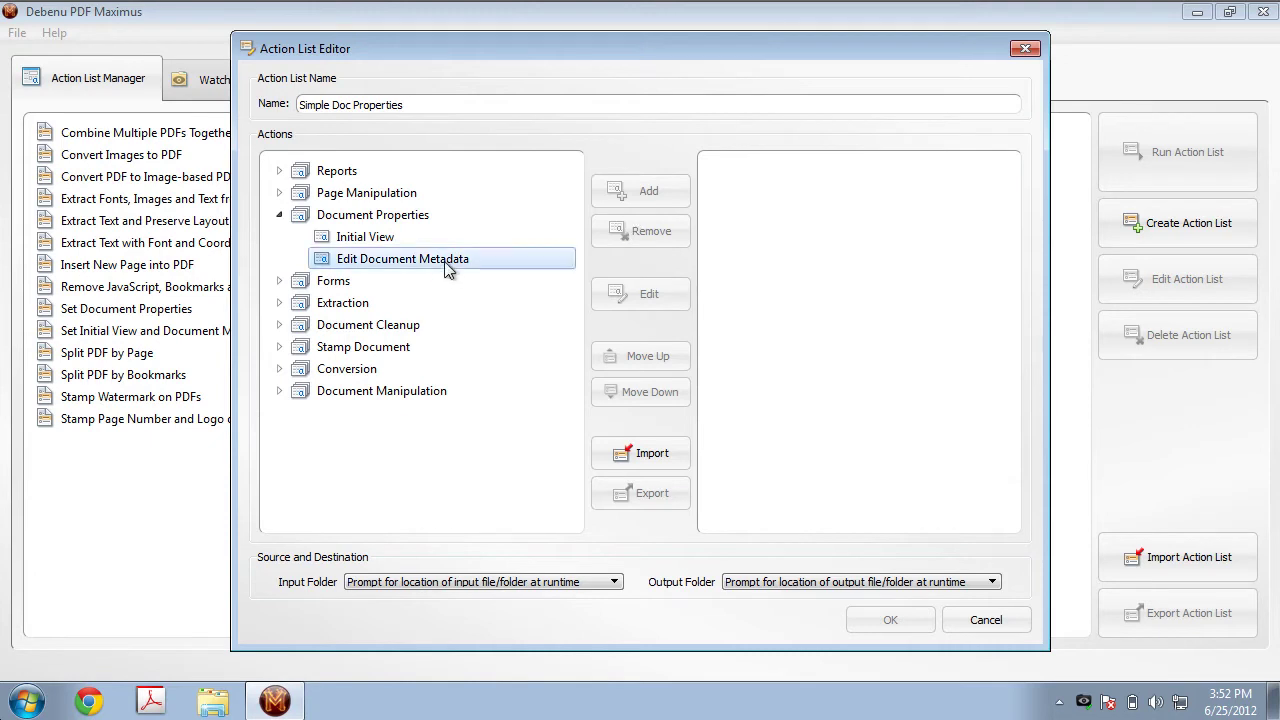
# - Add the metadata action: Title 'TestTitle', Author 'TestAuthor', Subject unchanged, keywords 'test, keywords, debenu, maximus'
pyautogui.click(631, 199)
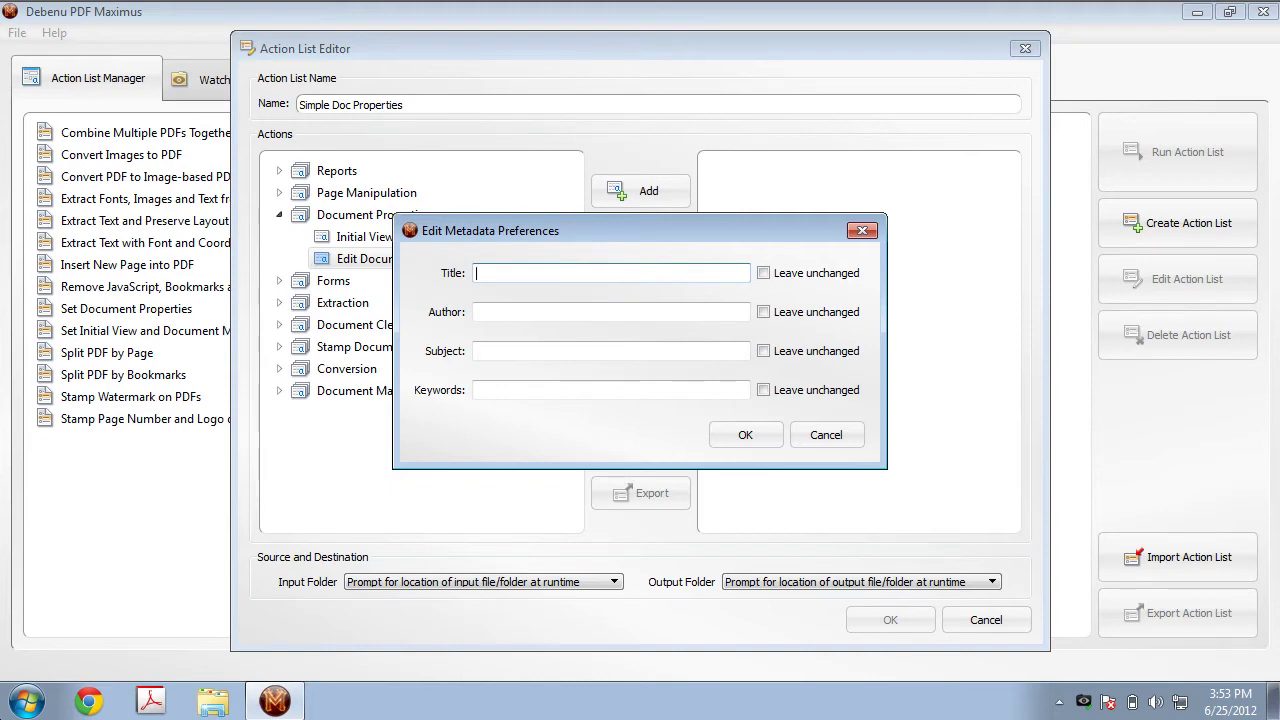
pyautogui.write('TestTitle')
pyautogui.press('Tab')
pyautogui.press('Tab')
pyautogui.write('Te')
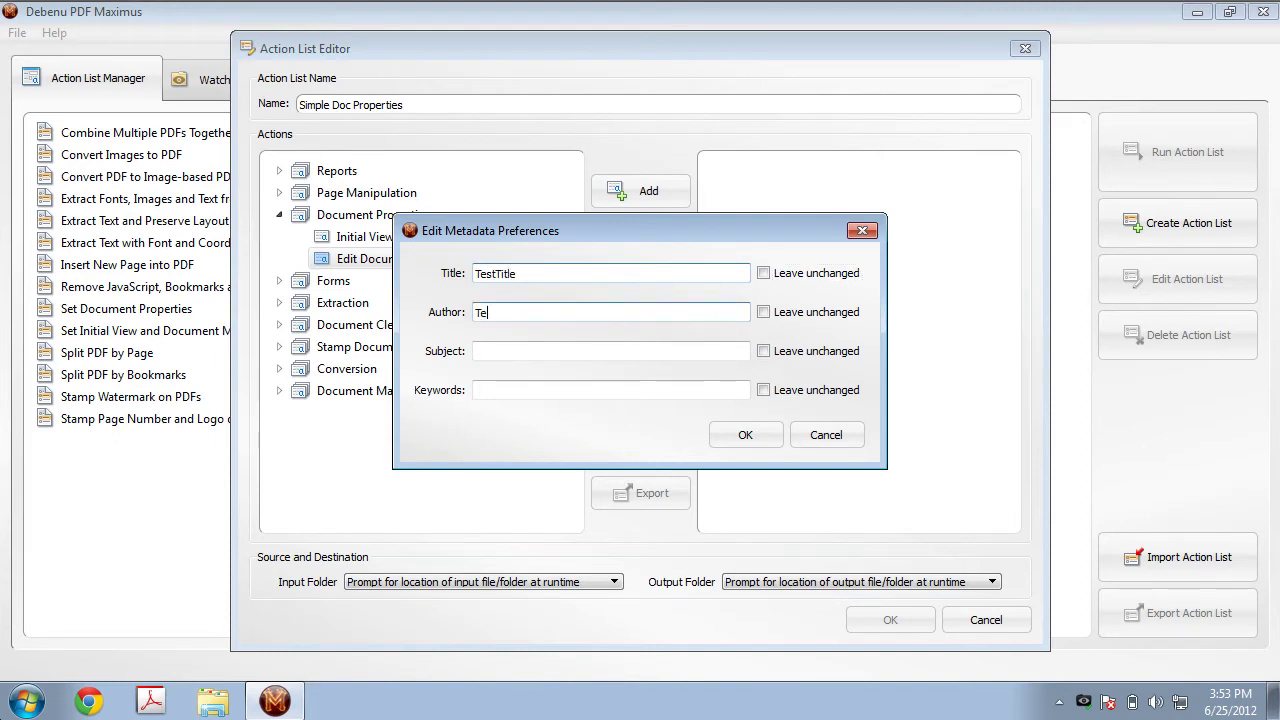
pyautogui.write('stAuthor')
pyautogui.press('Tab')
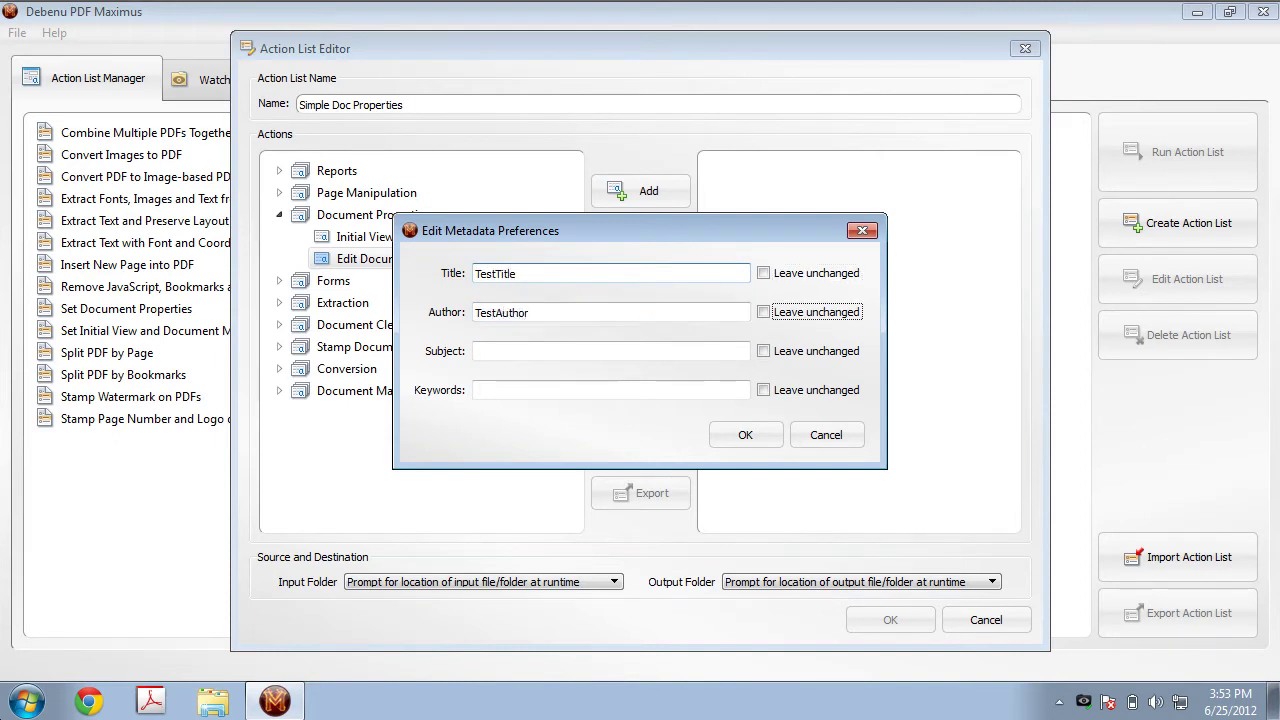
pyautogui.press('Tab')
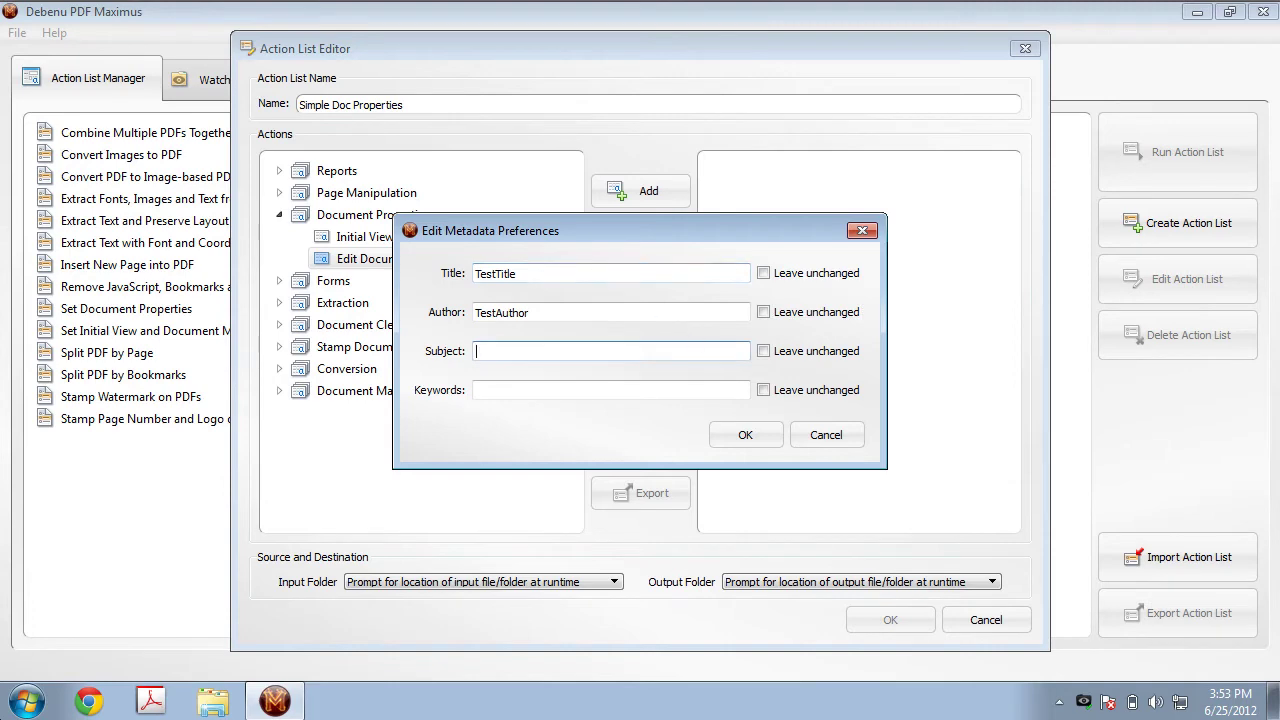
pyautogui.click(764, 354)
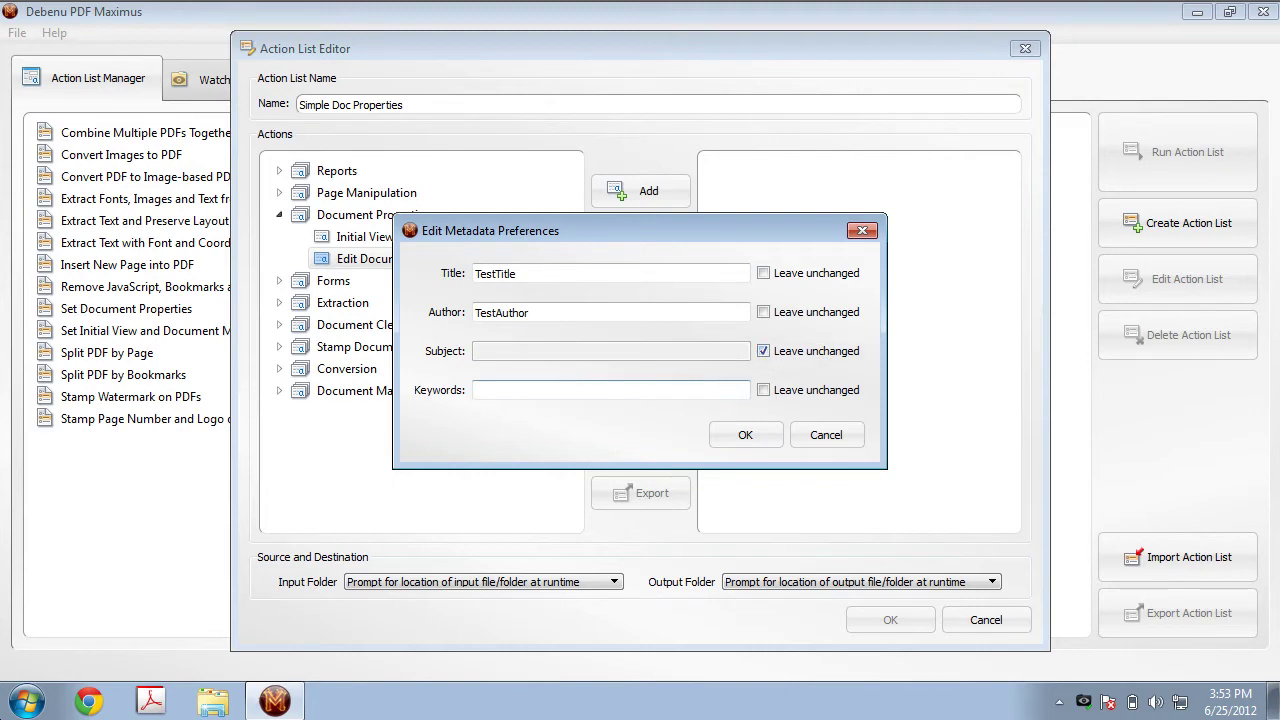
pyautogui.press('Tab')
pyautogui.write('test, keywords, debenu, m')
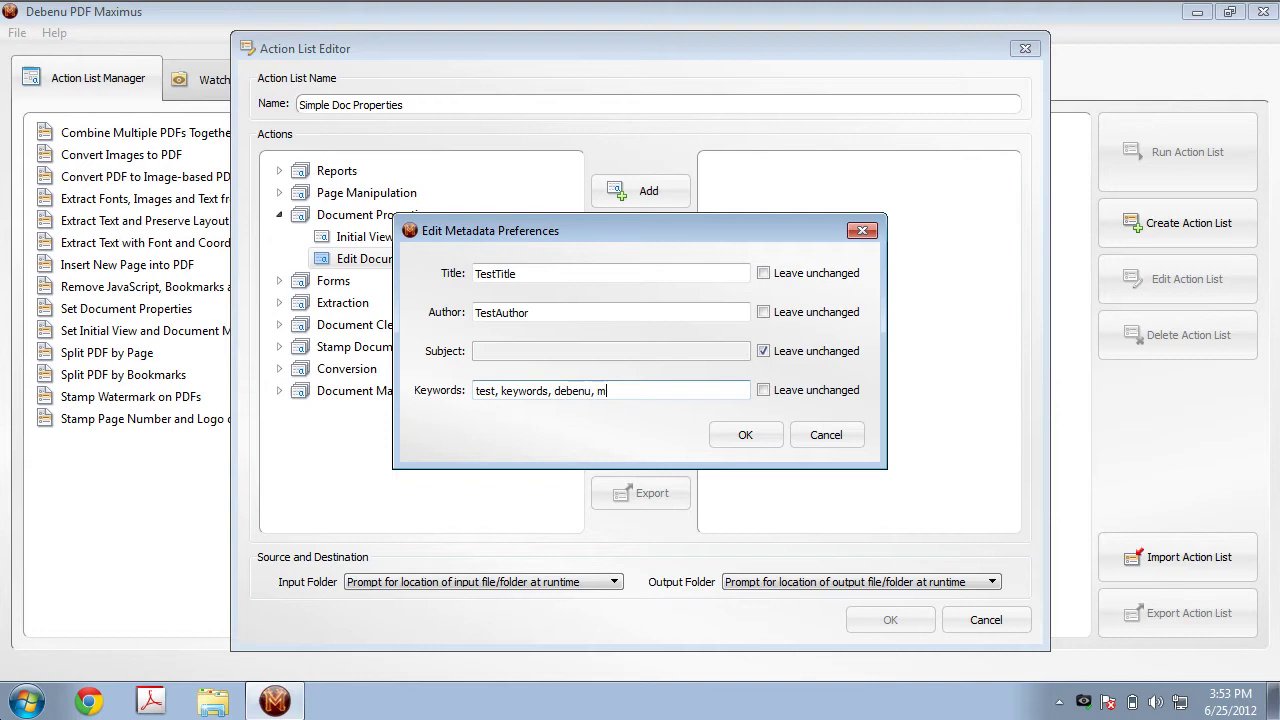
pyautogui.write('aximus')
# - Confirm the metadata settings and save the Simple Doc Properties action list
pyautogui.click(741, 435)
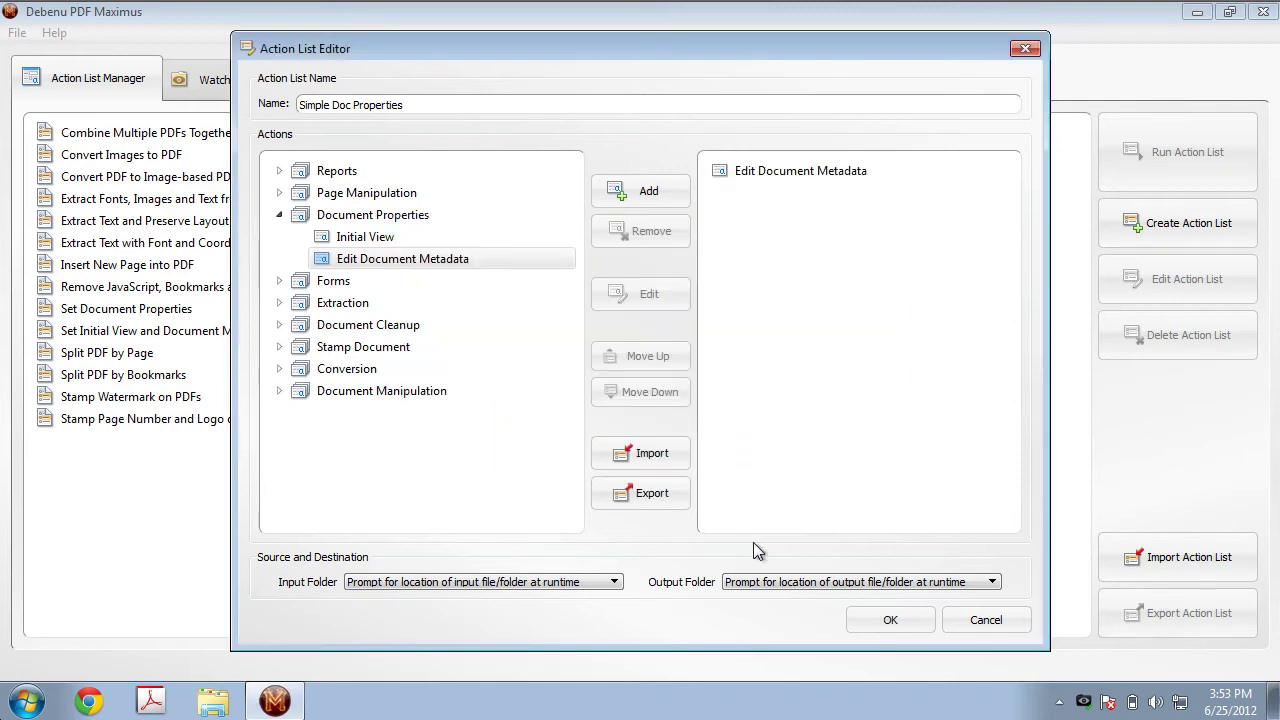
pyautogui.click(868, 621)
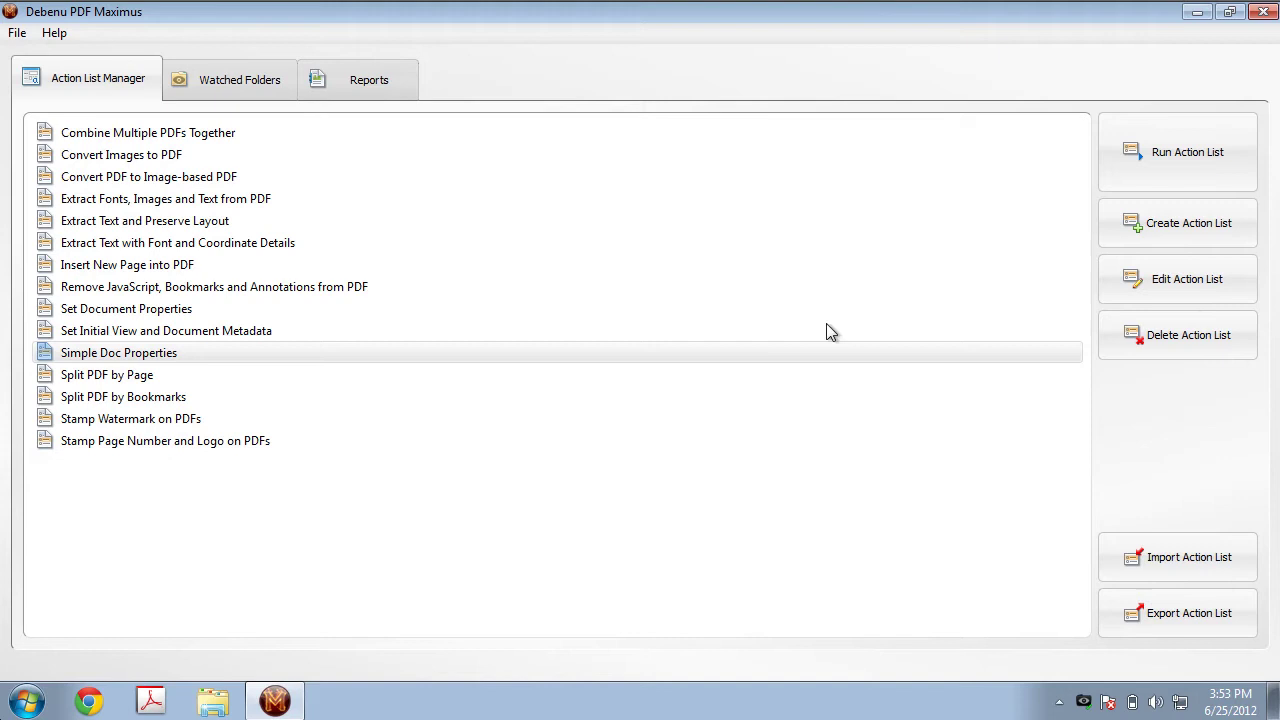
# - Run Simple Doc Properties on Words.pdf and StandardBusiness.pdf, continuing to the target-folder choice
pyautogui.click(1204, 170)
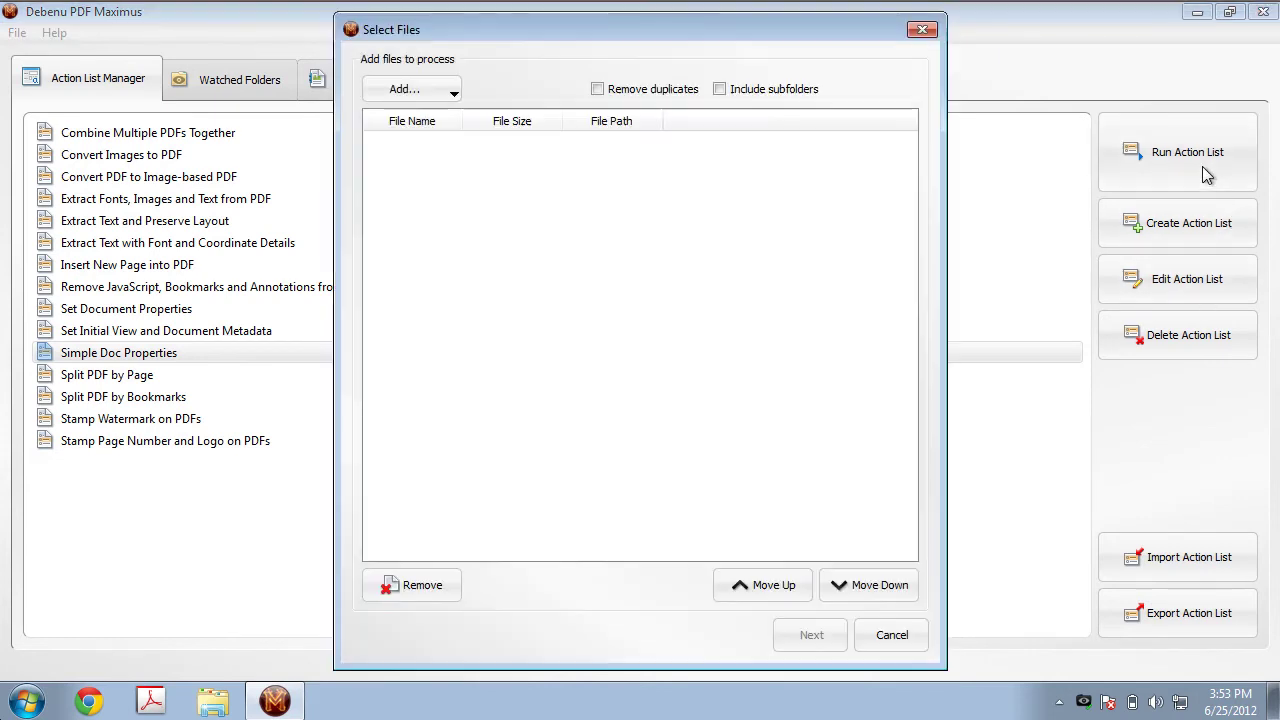
pyautogui.click(395, 90)
pyautogui.click(406, 109)
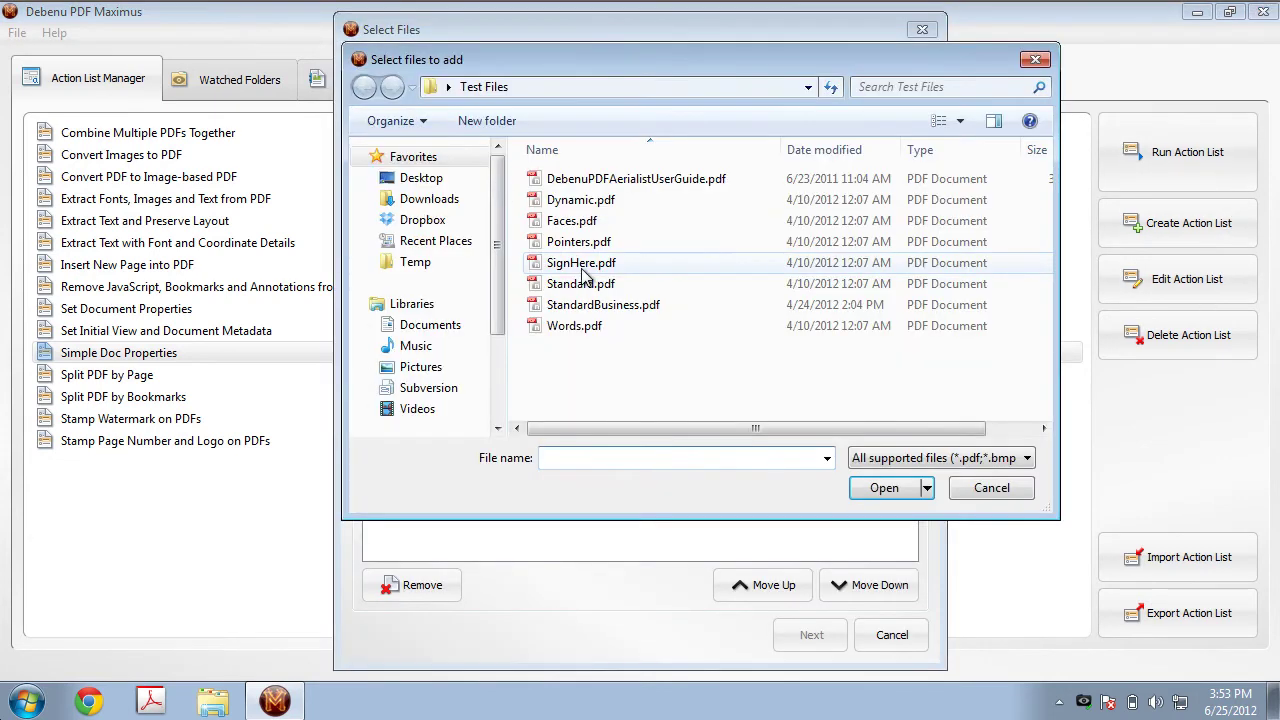
pyautogui.click(590, 327)
pyautogui.keyDown('shift'); pyautogui.click(587, 308); pyautogui.keyUp('shift')
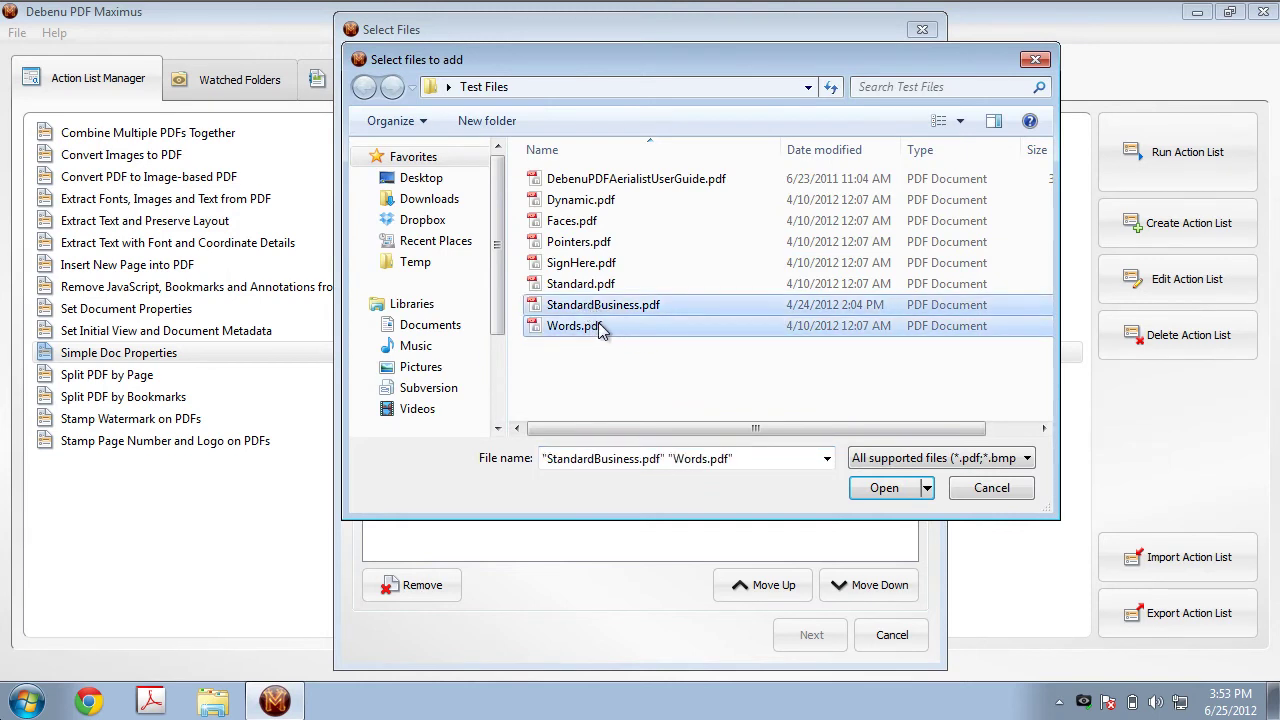
pyautogui.click(868, 487)
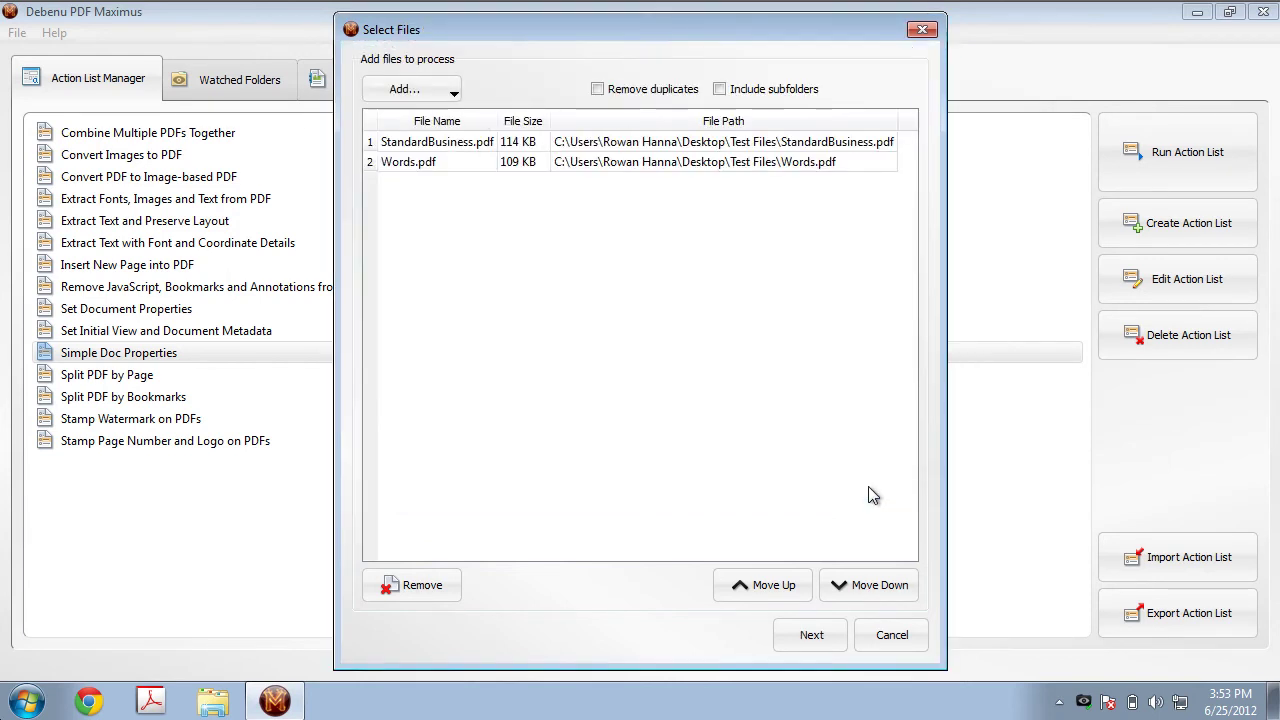
pyautogui.click(812, 634)
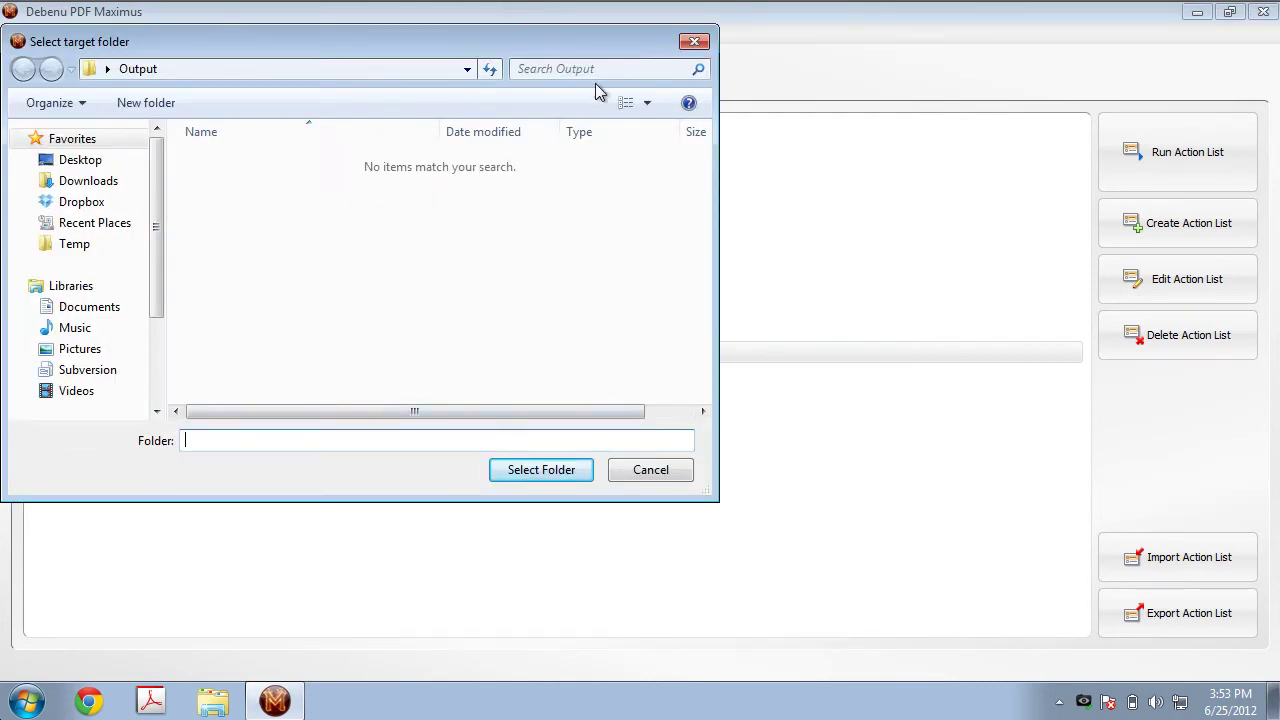
pyautogui.moveTo(558, 43); pyautogui.dragTo(804, 106)
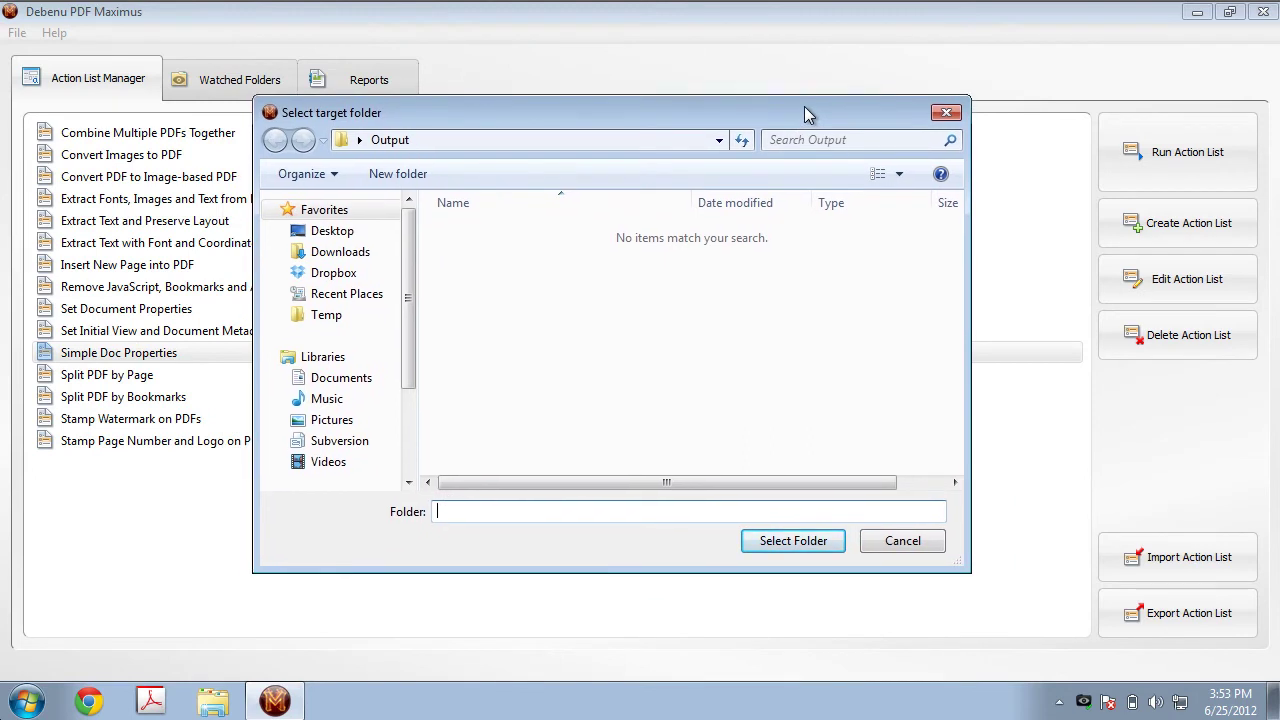
# - Select the Output folder as the target and process both PDFs
pyautogui.click(787, 549)
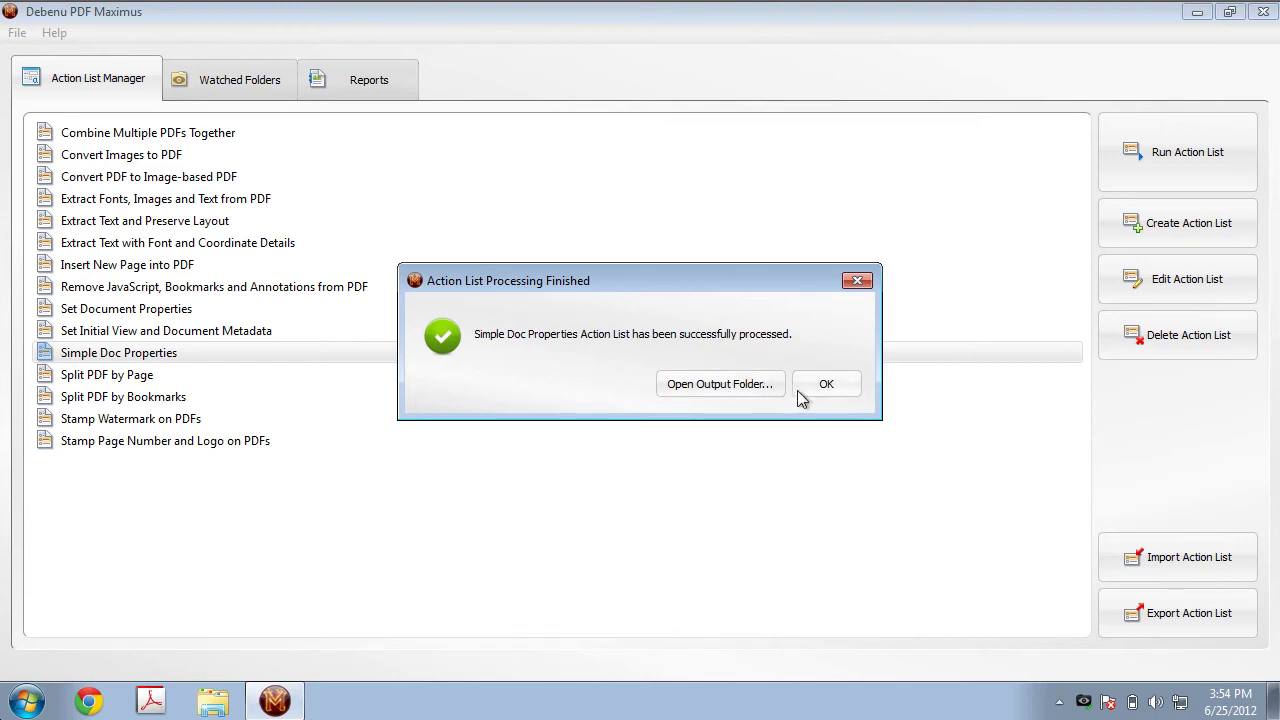
# - Open the Output folder and open Words.pdf from it
pyautogui.click(701, 390)
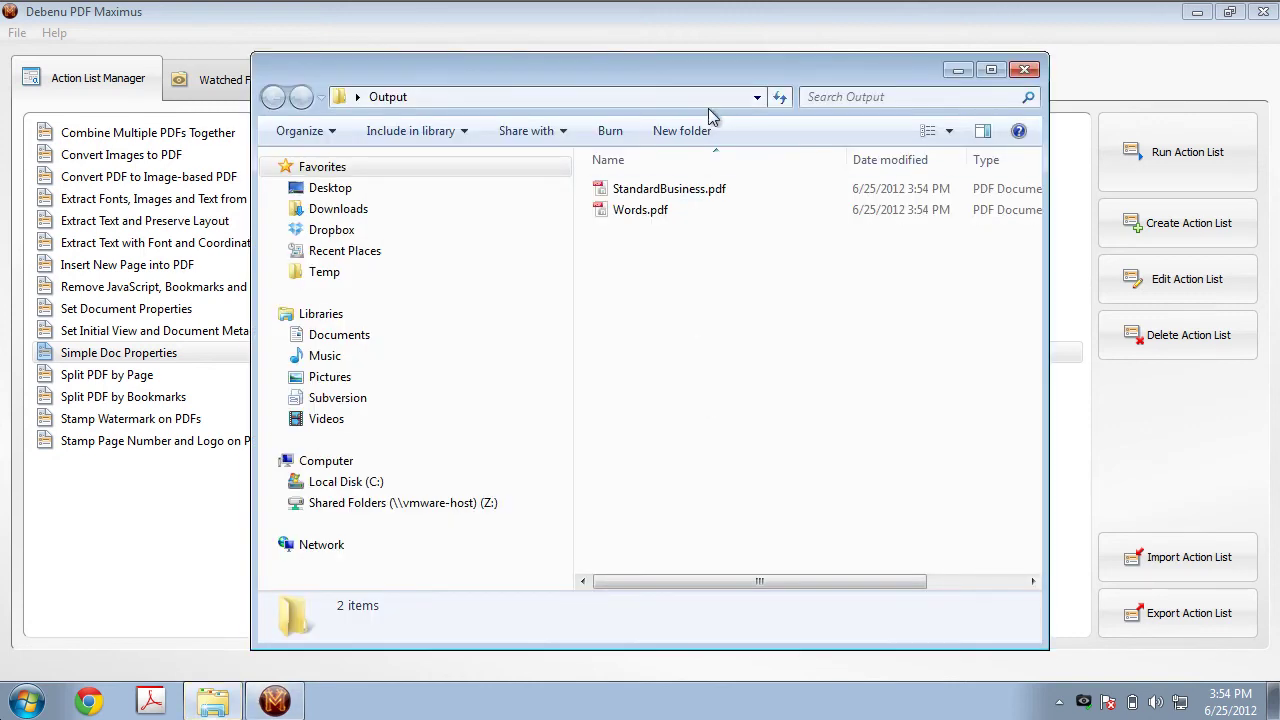
pyautogui.moveTo(709, 78); pyautogui.dragTo(678, 56)
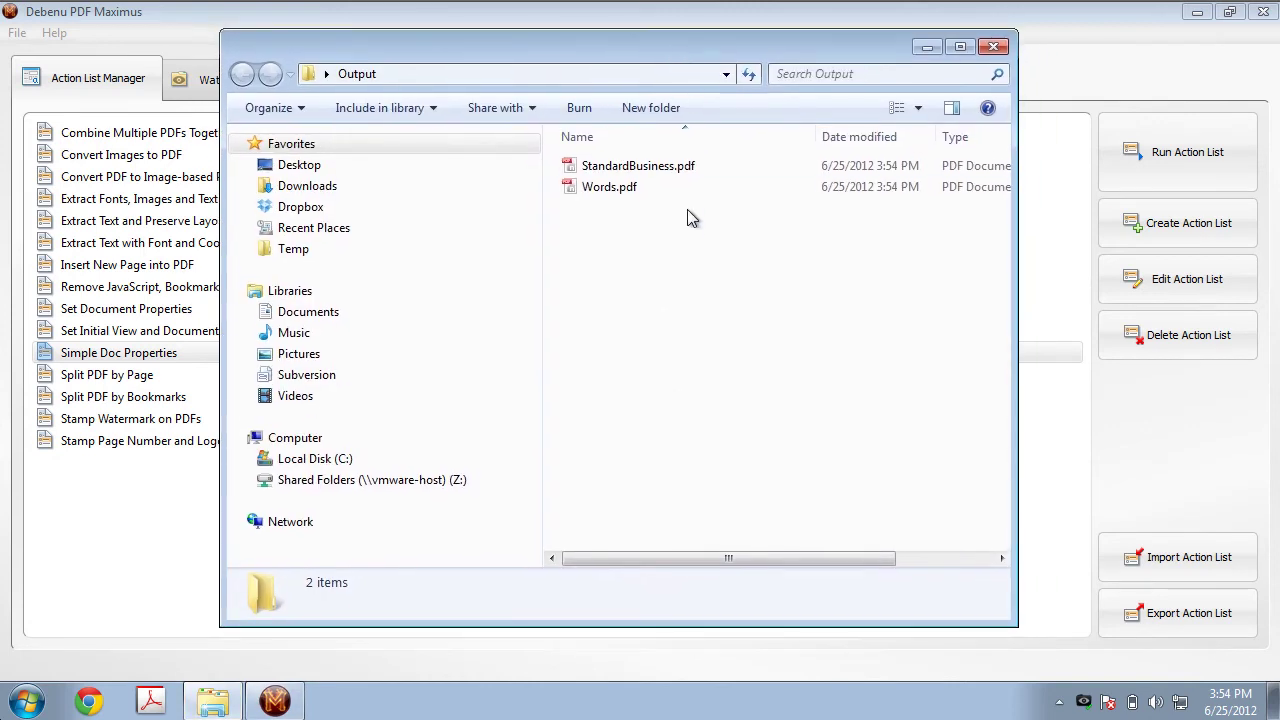
pyautogui.doubleClick(620, 195)
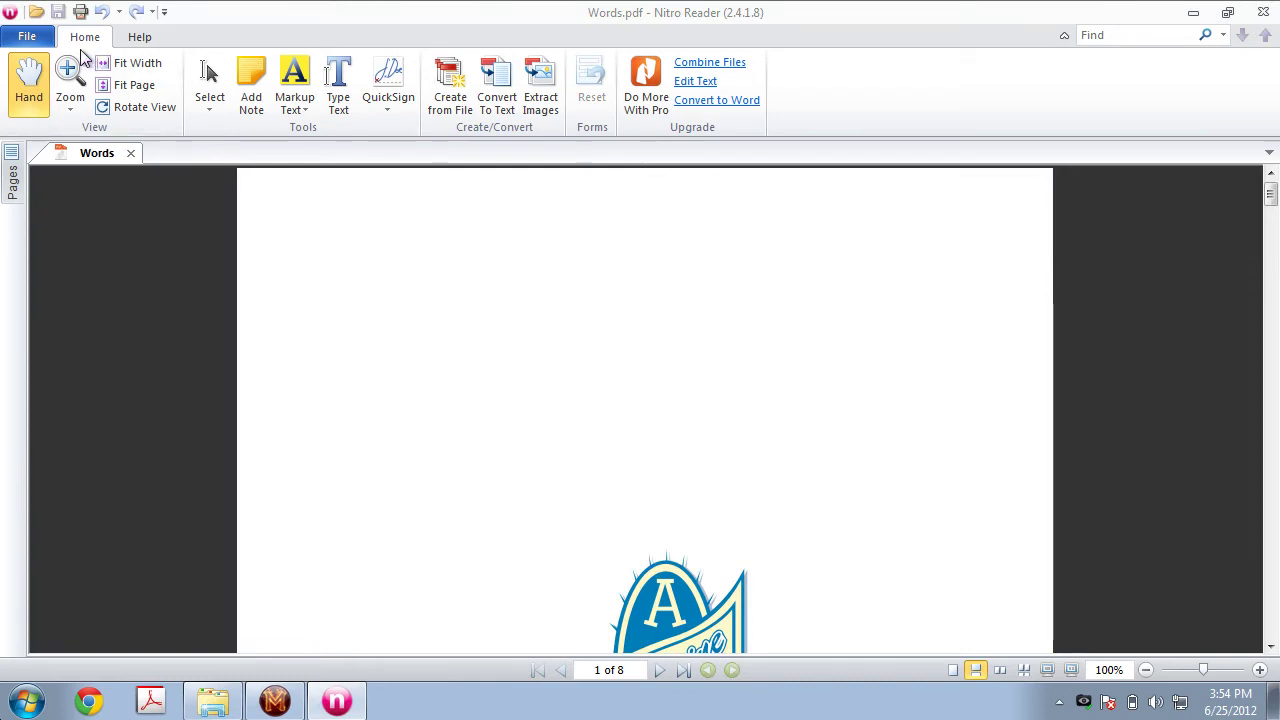
# - Check Words.pdf's Document Properties show TestTitle, TestAuthor and the keywords, then close Nitro Reader
pyautogui.click(30, 38)
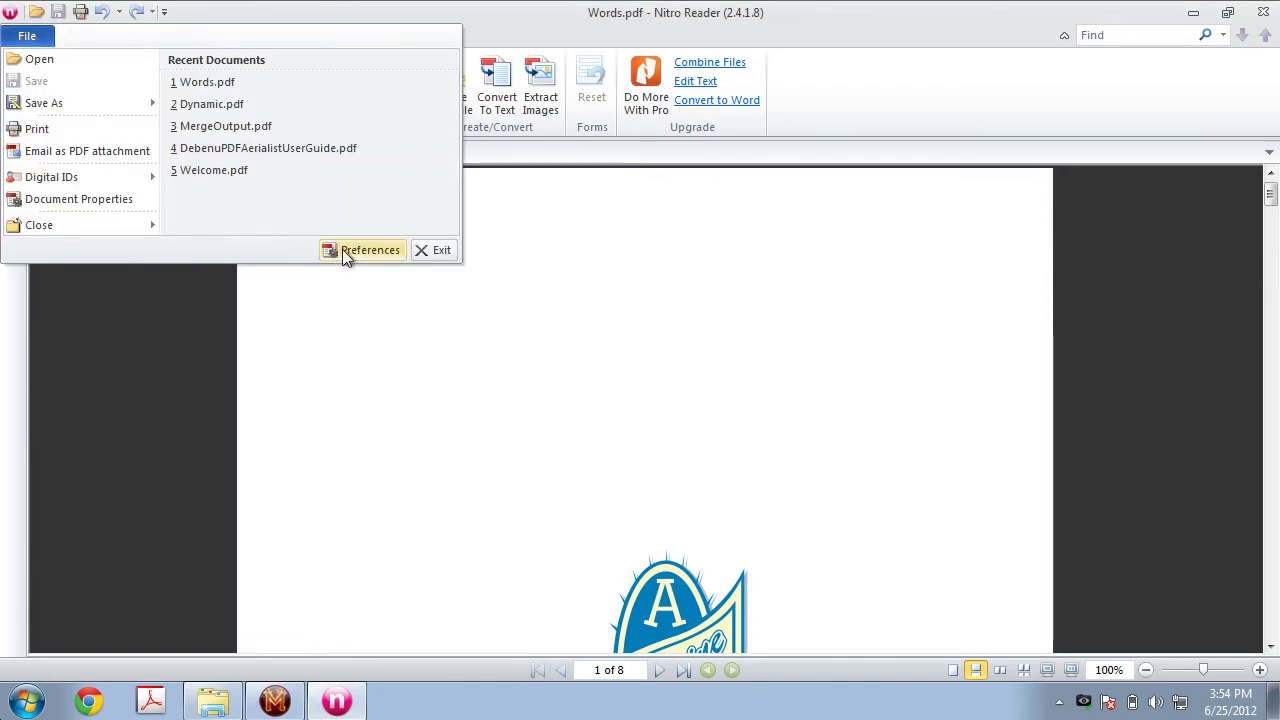
pyautogui.click(113, 199)
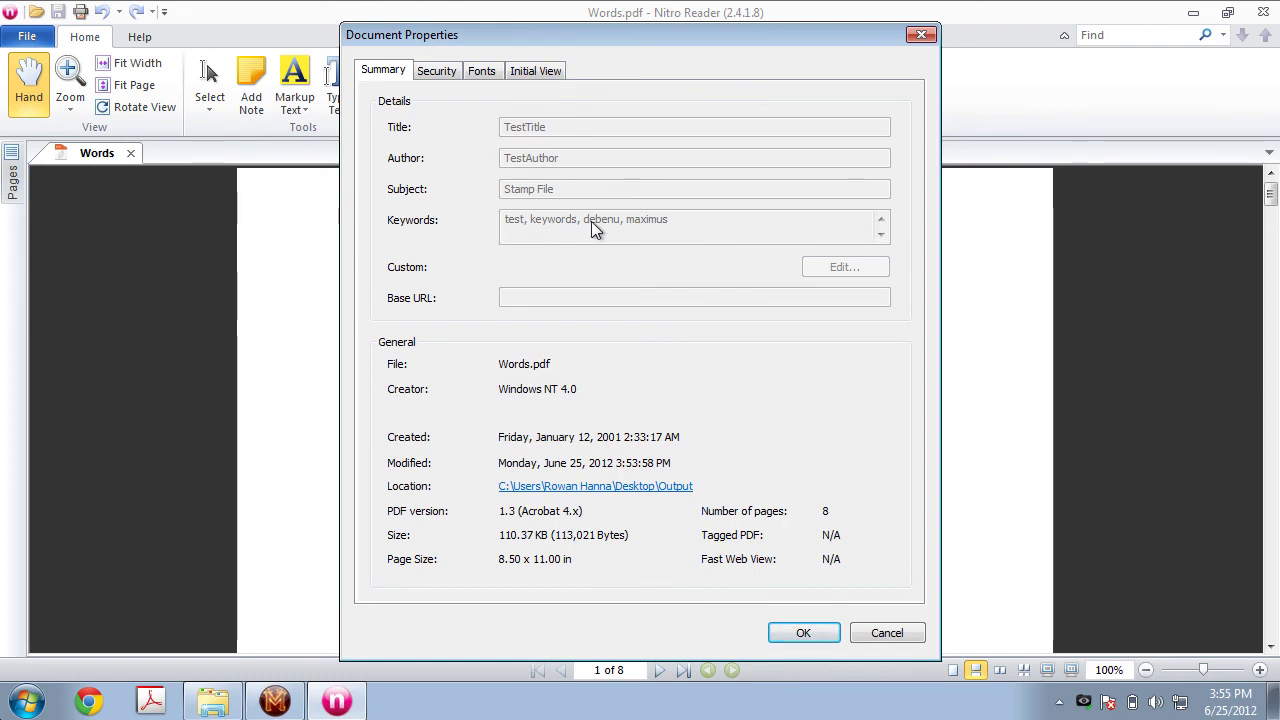
pyautogui.click(790, 632)
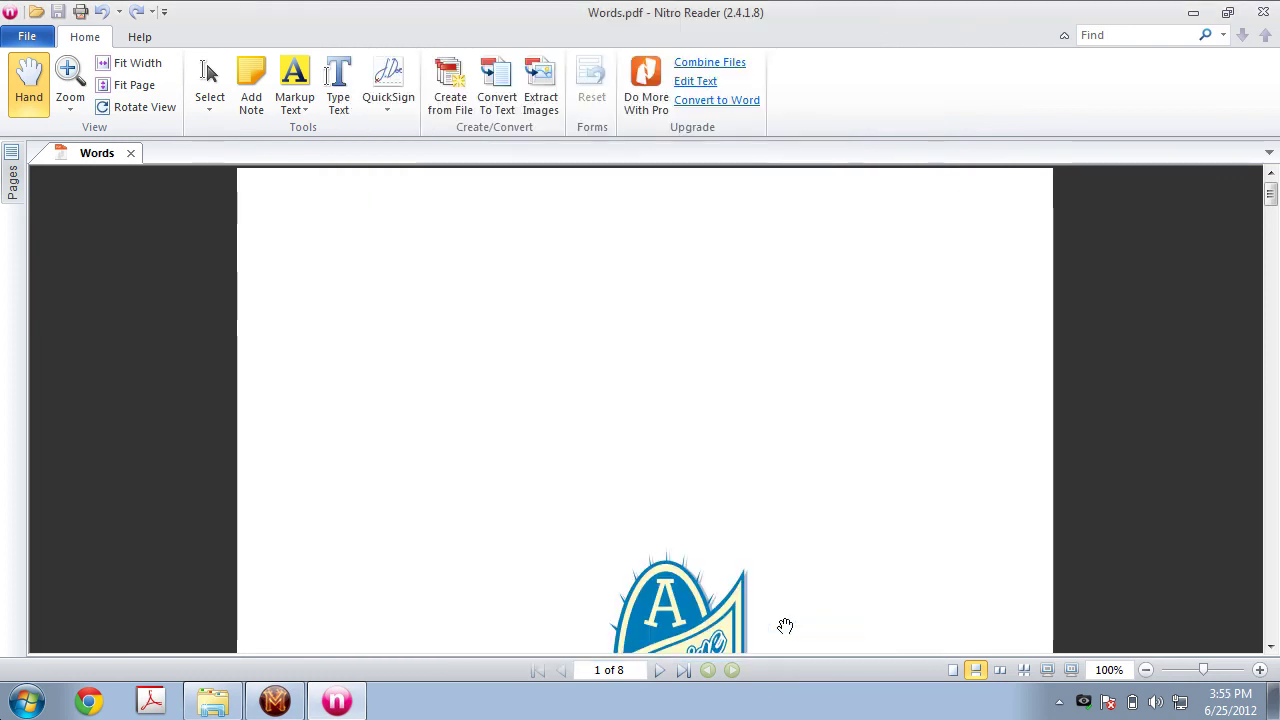
pyautogui.click(1263, 11)
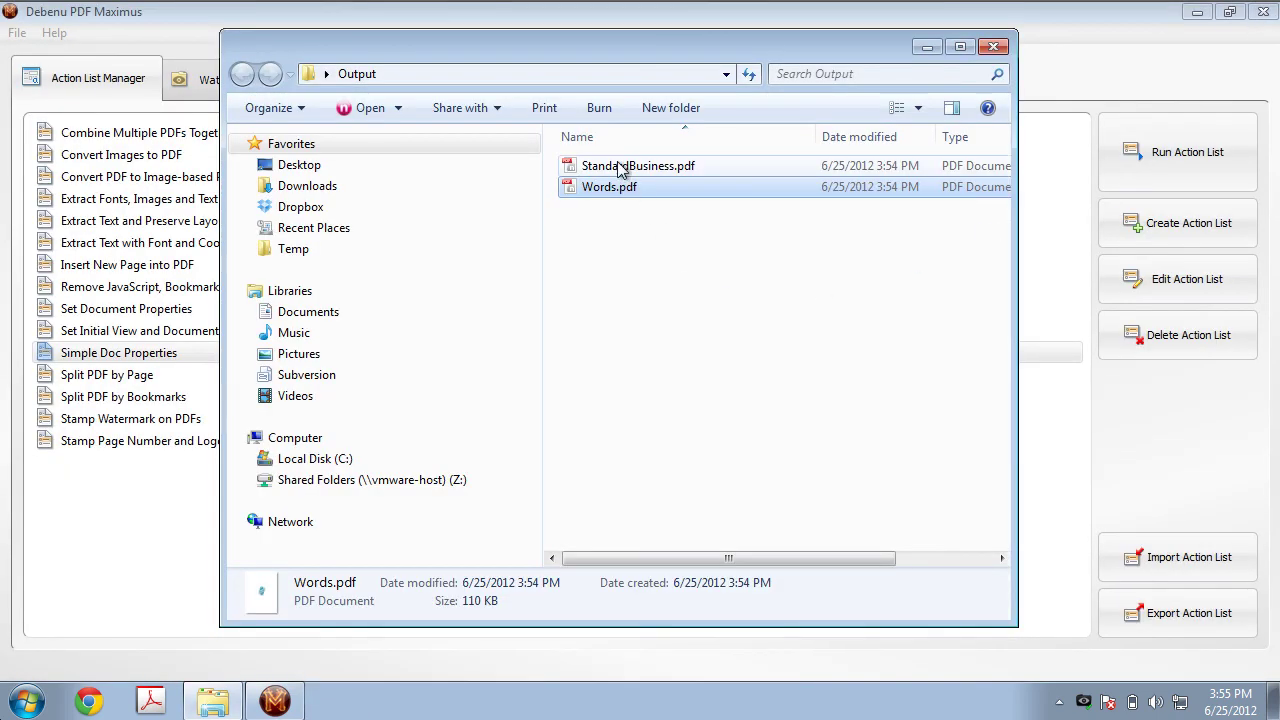